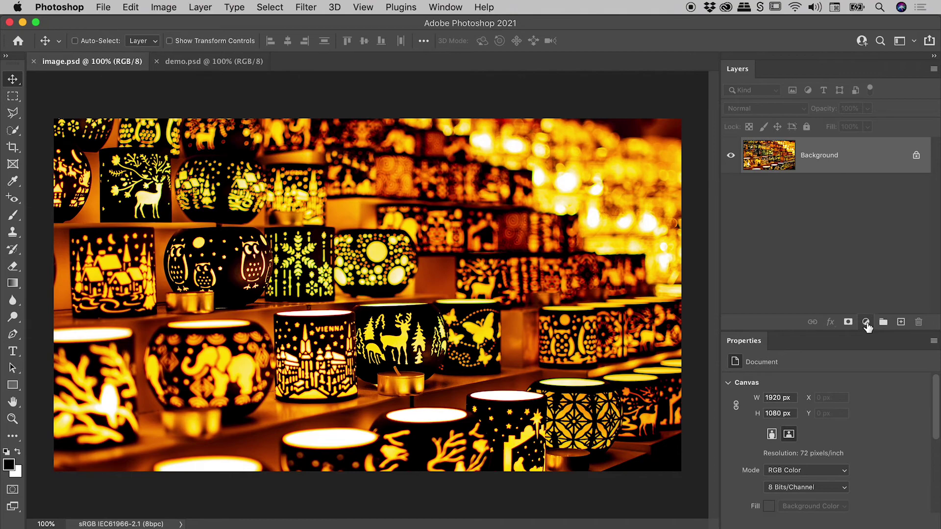
Add a red (c91515) Solid Color fill layer covering the lantern photo.
click(866, 324)
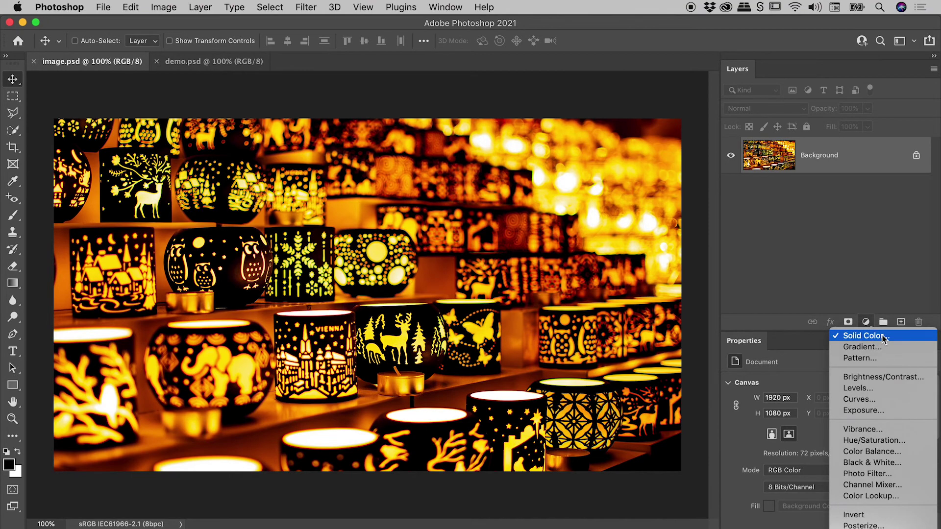
click(885, 338)
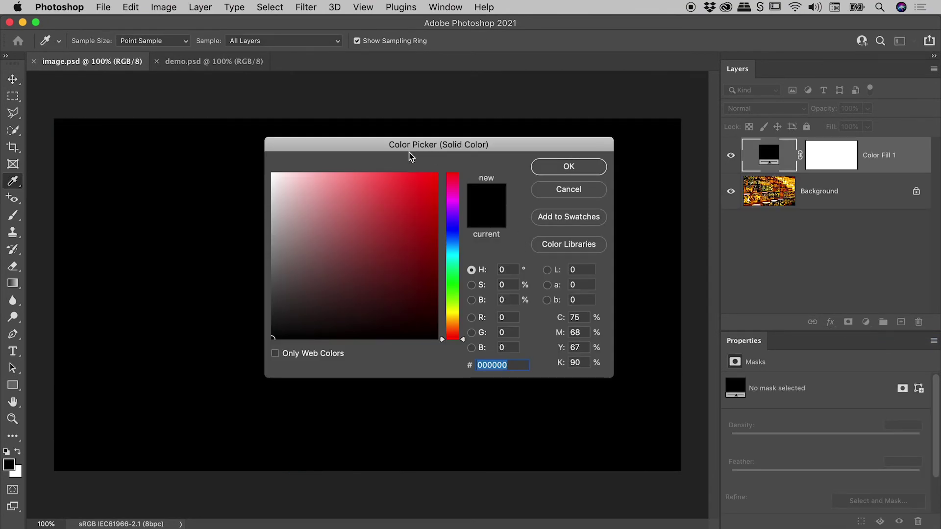
click(421, 208)
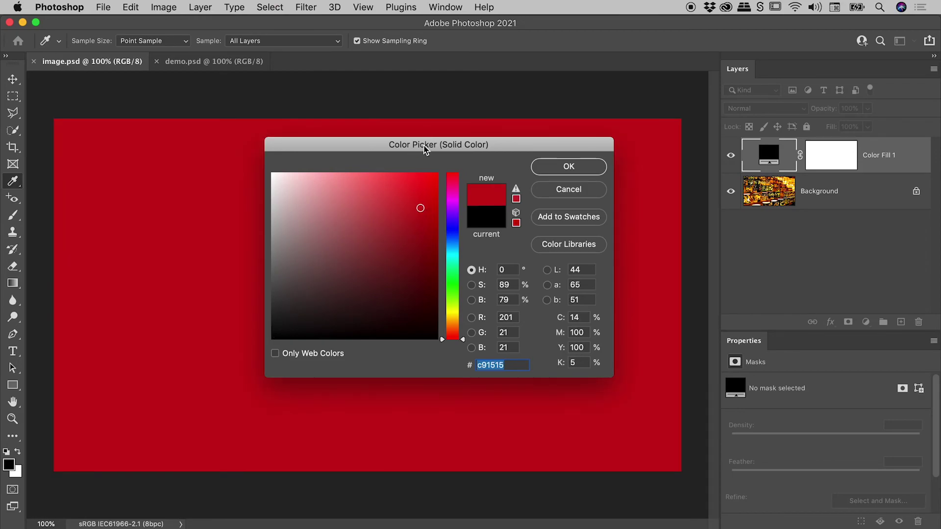
click(583, 169)
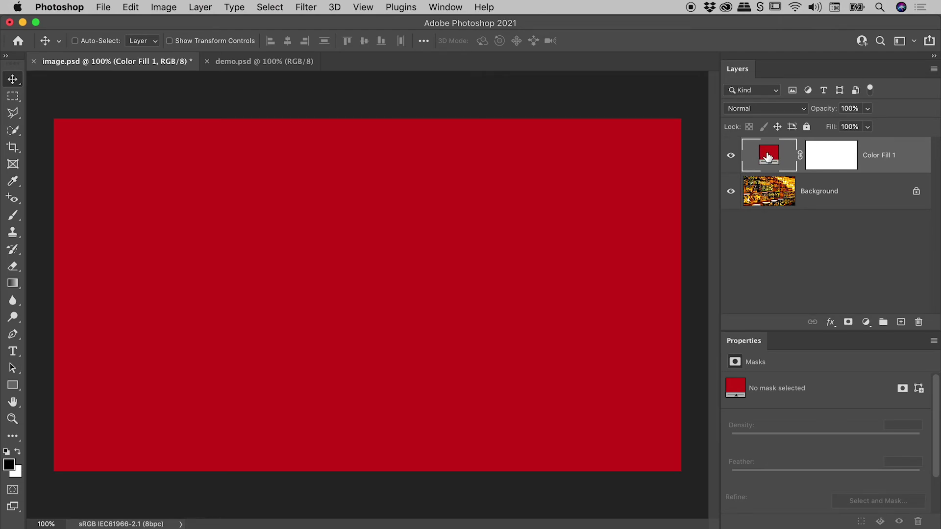
Recolour the Color Fill 1 layer from red to blue (1526c9).
double_click(768, 157)
click(452, 230)
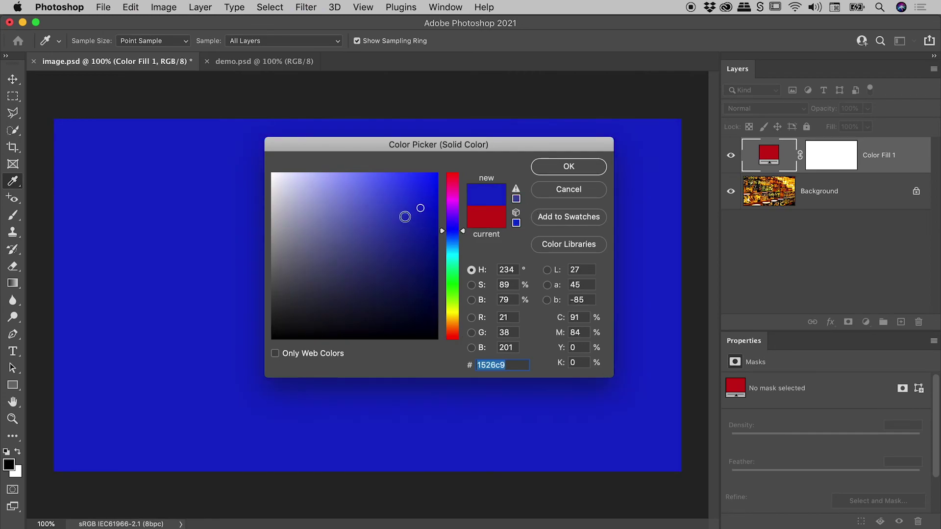
click(583, 169)
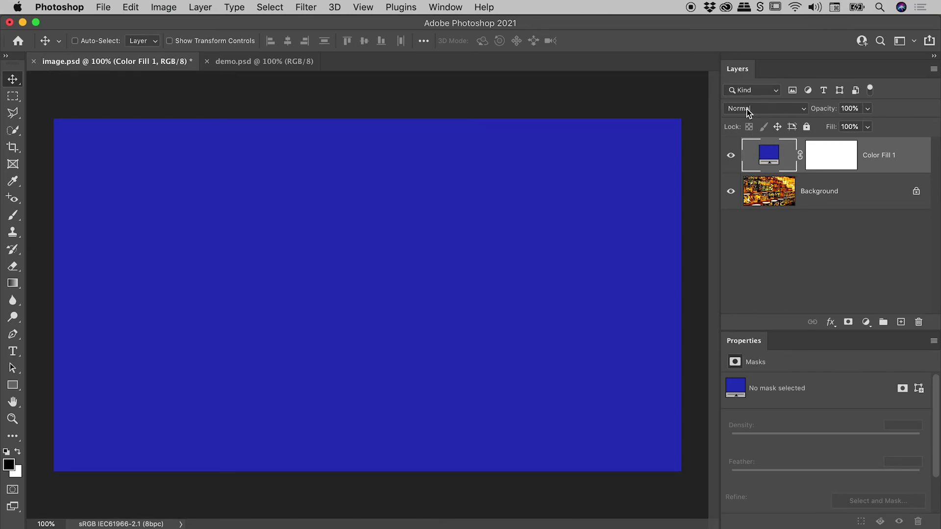
Set Color Fill 1's blend mode to Color so the lantern shows through tinted blue.
click(760, 107)
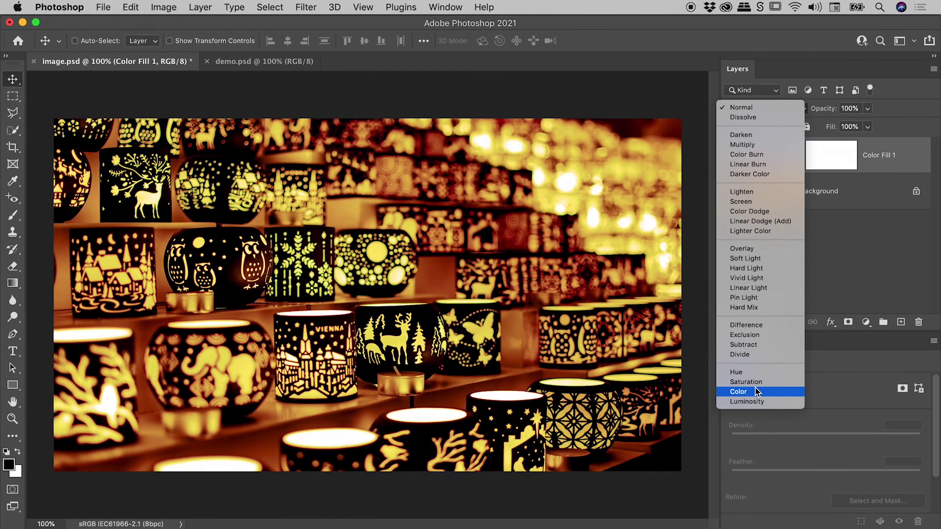
click(756, 392)
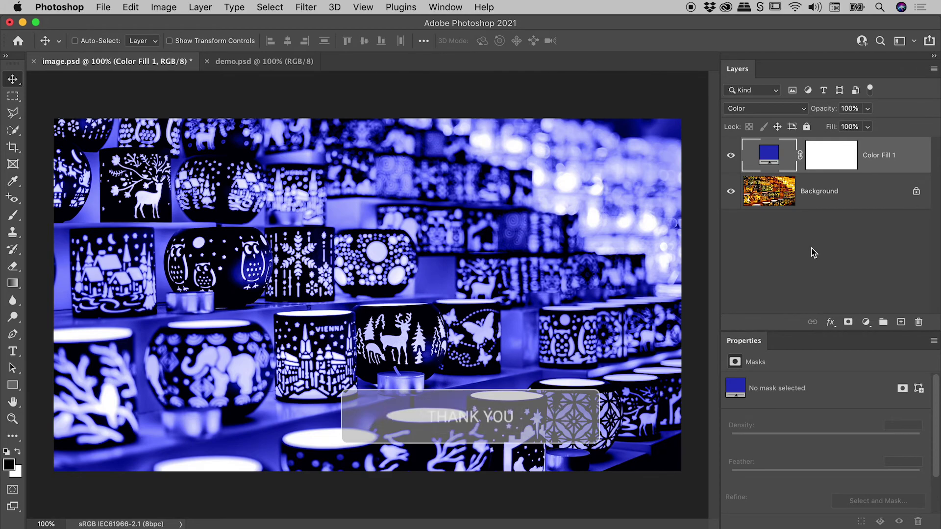
Switch to the demo.psd document and add an empty Layer 1 above Background.
click(245, 62)
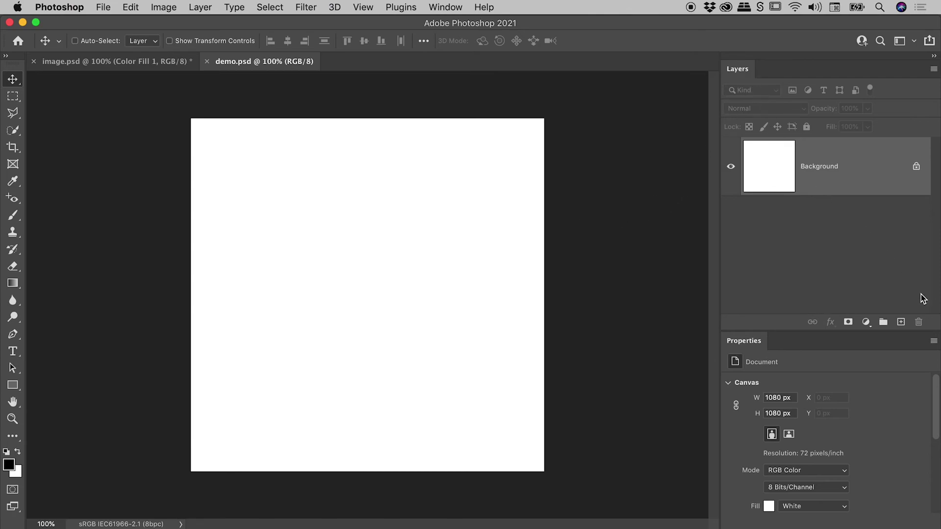
click(901, 323)
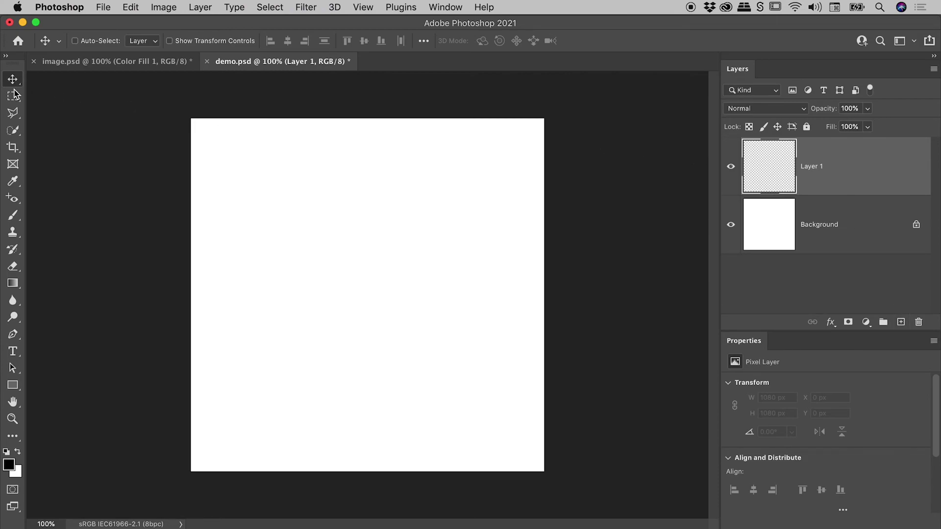
click(14, 284)
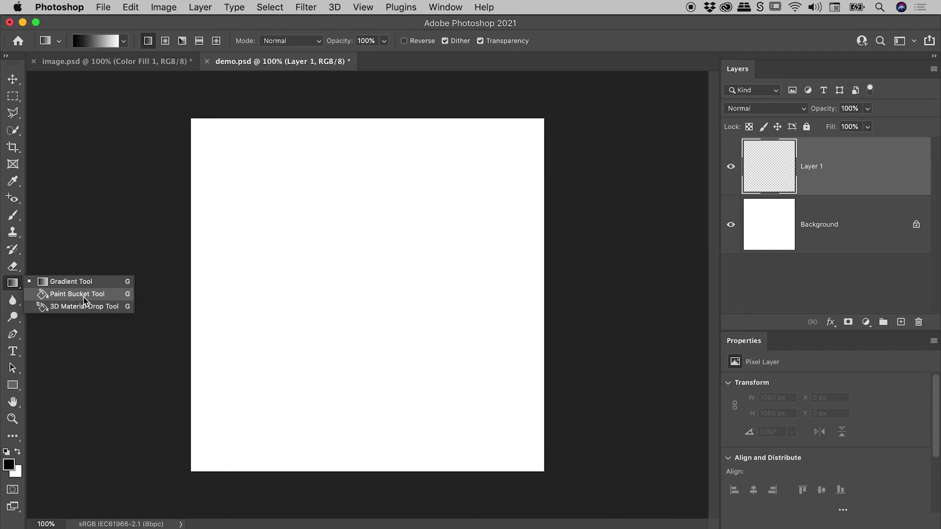
Fill Layer 1 entirely with a red foreground colour using the Paint Bucket Tool.
click(84, 297)
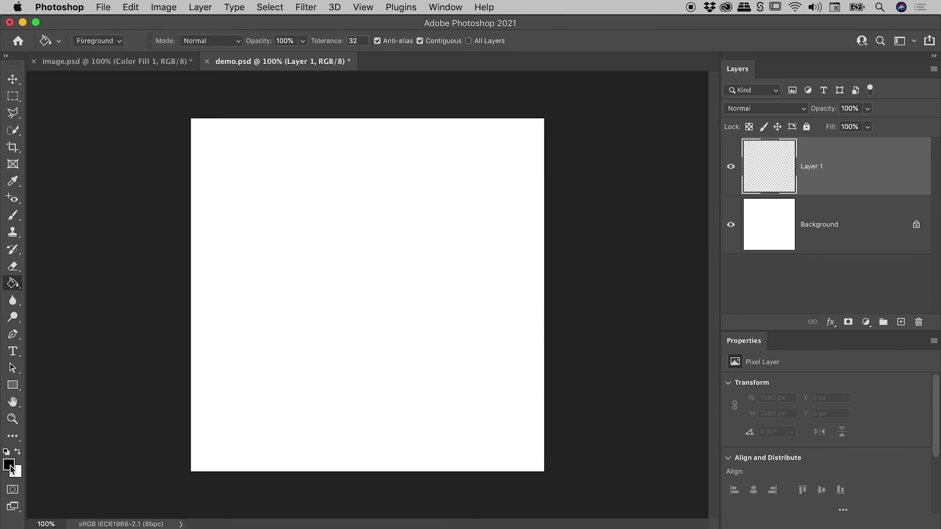
click(9, 465)
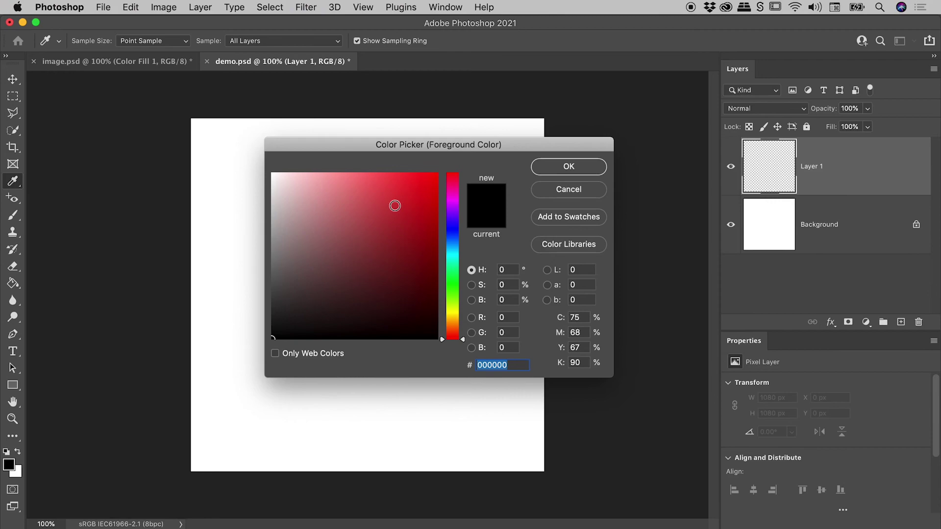
click(395, 206)
click(556, 168)
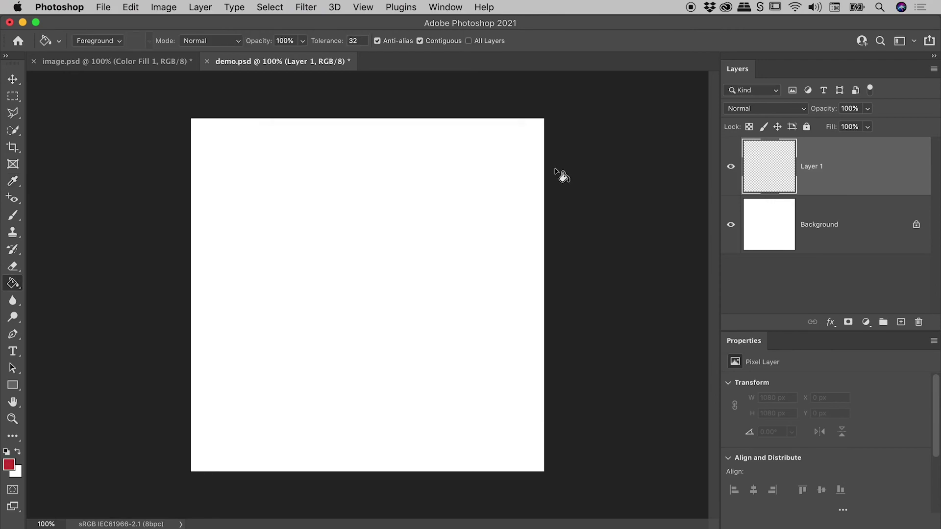
click(328, 199)
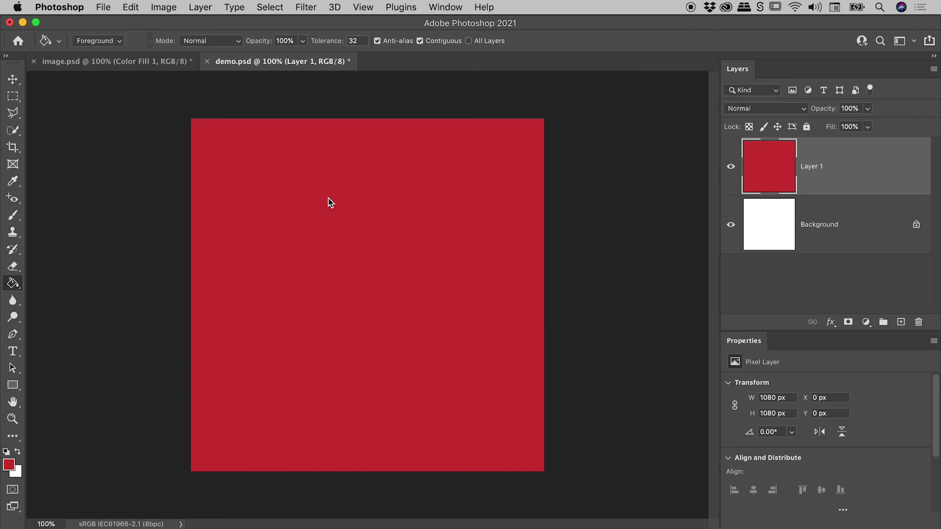
click(130, 7)
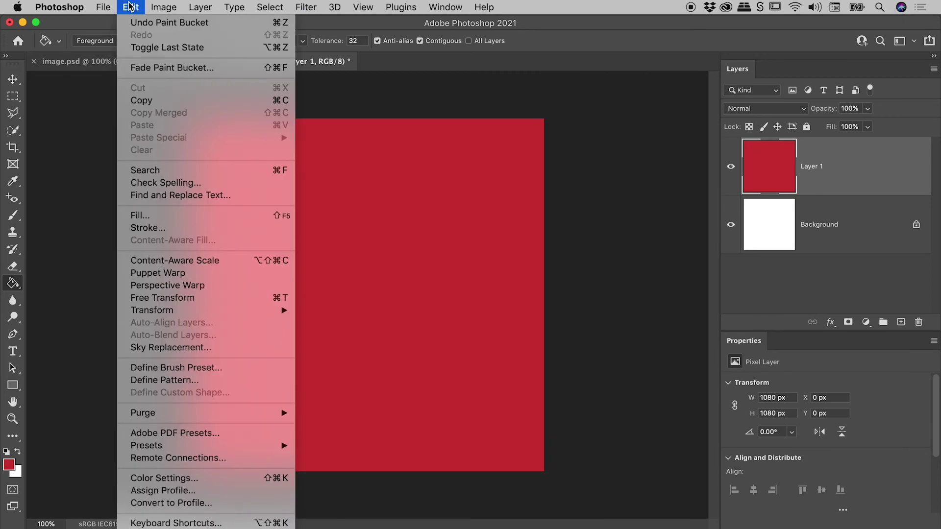
Refill Layer 1 through Edit > Fill with a custom blue colour (2759d8).
click(181, 217)
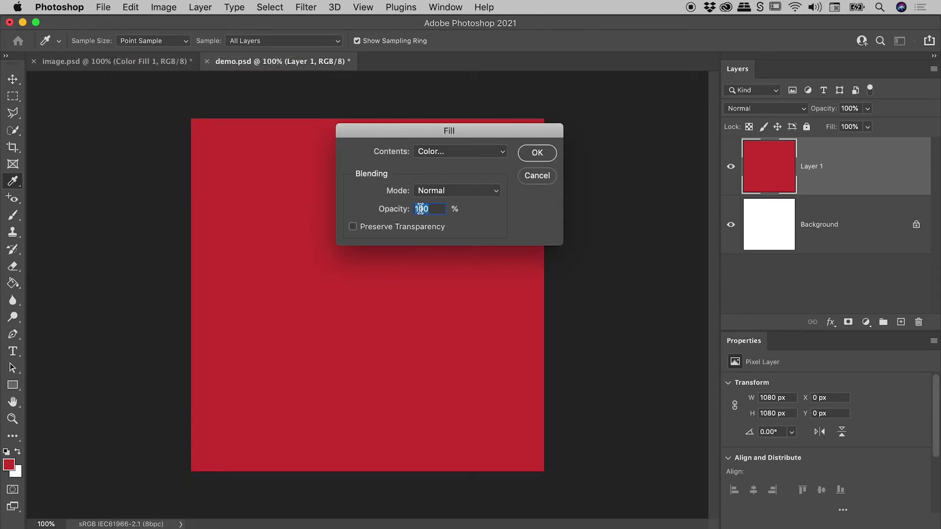
click(500, 152)
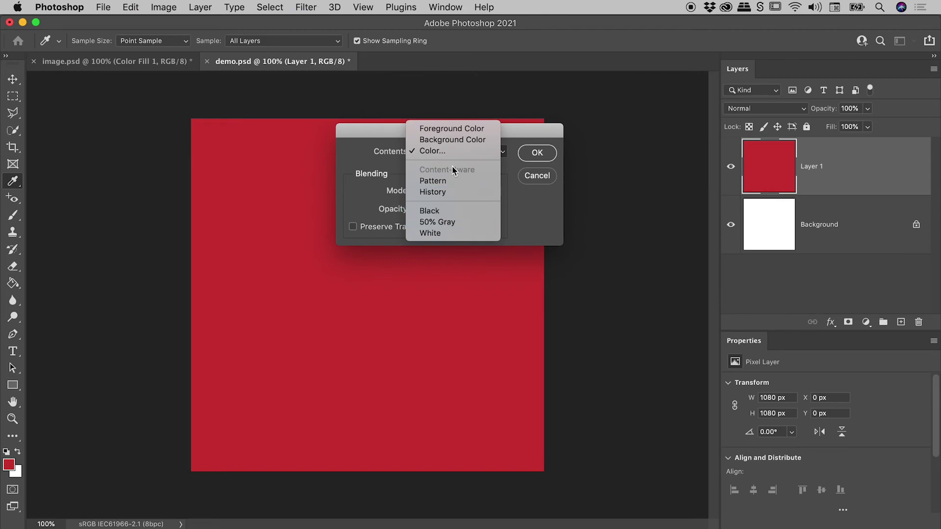
click(453, 151)
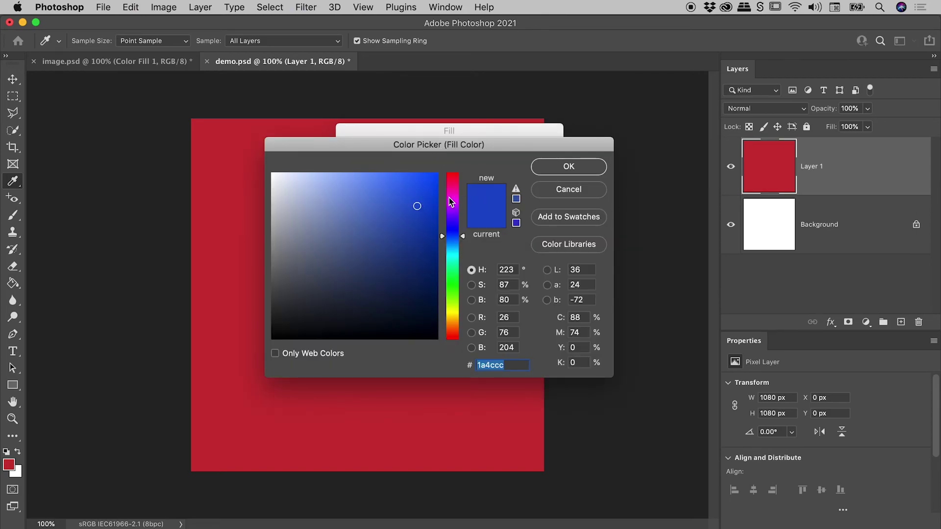
mouse_move(416, 200)
mouse_down()
mouse_move(399, 199)
mouse_move(408, 198)
mouse_up()
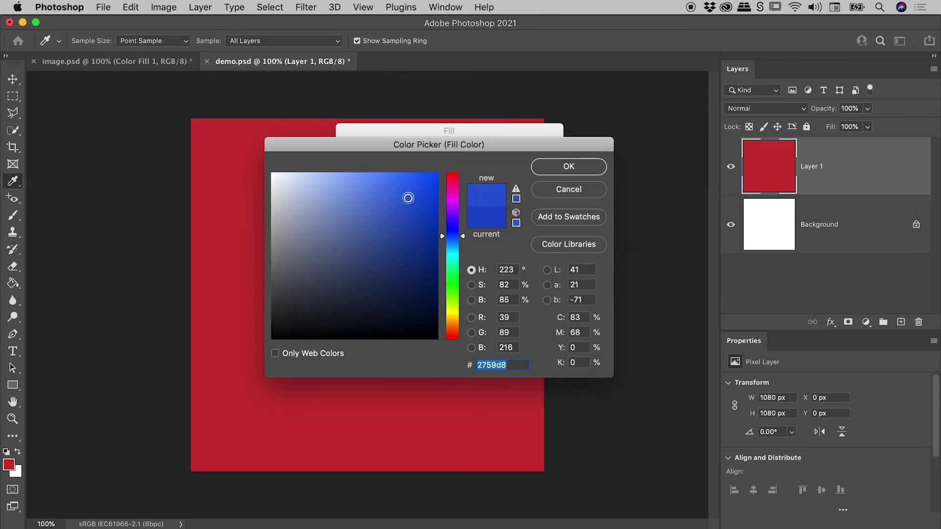
click(577, 164)
click(541, 158)
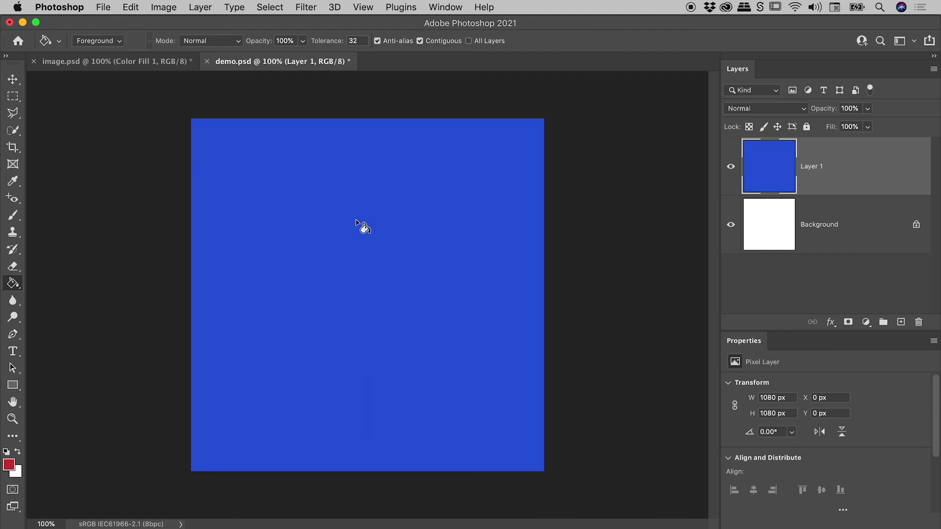
Crop the canvas wider to about 1489 px, extending it to the right.
key(c)
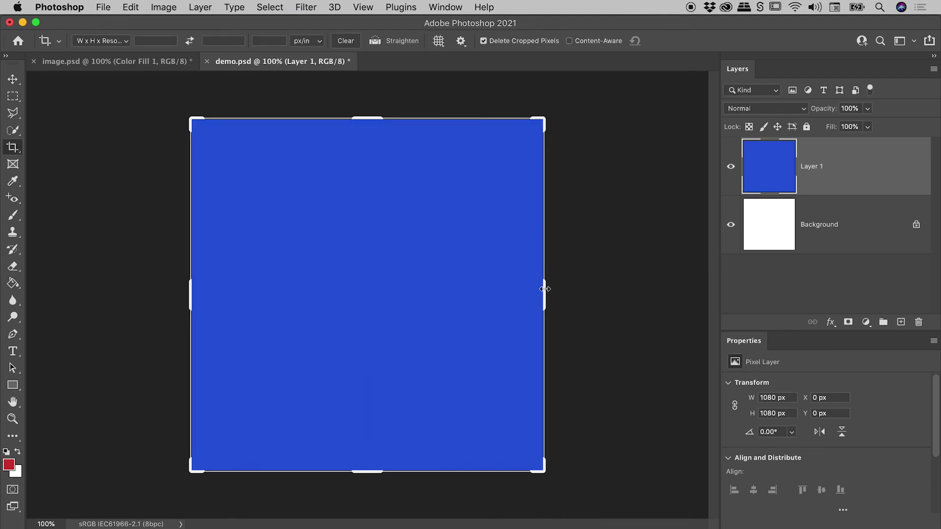
drag(544, 293, 616, 295)
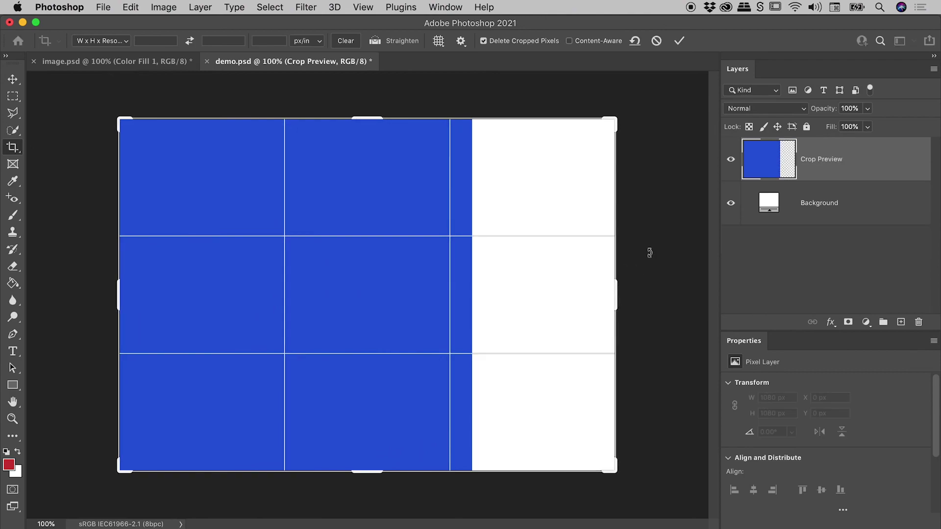
click(679, 41)
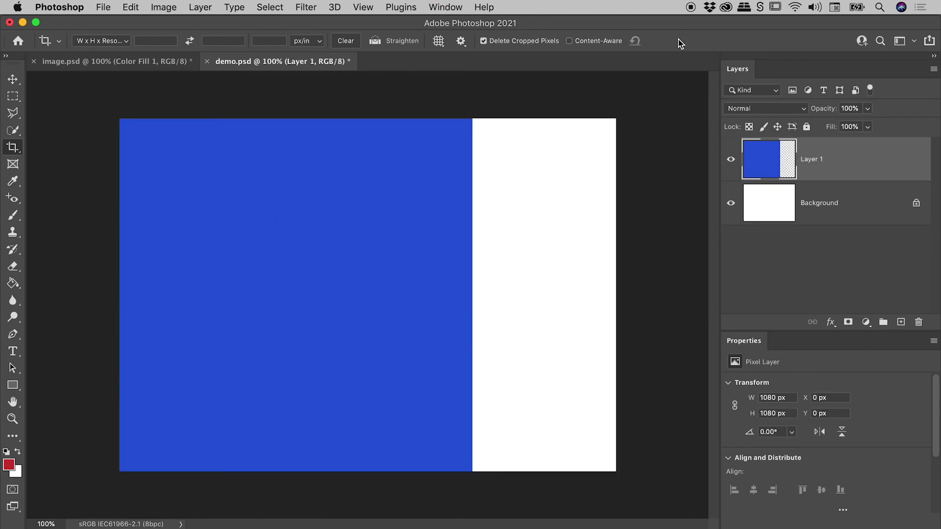
Hide the Background layer so the new strip appears transparent.
click(730, 203)
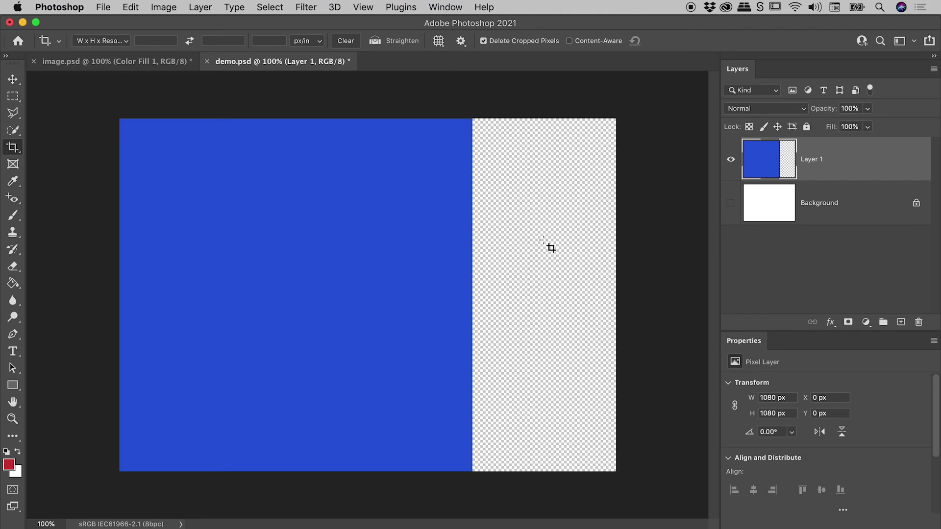
Revert demo.psd to its saved white square and add a red (cb3535) Solid Color fill layer.
click(109, 7)
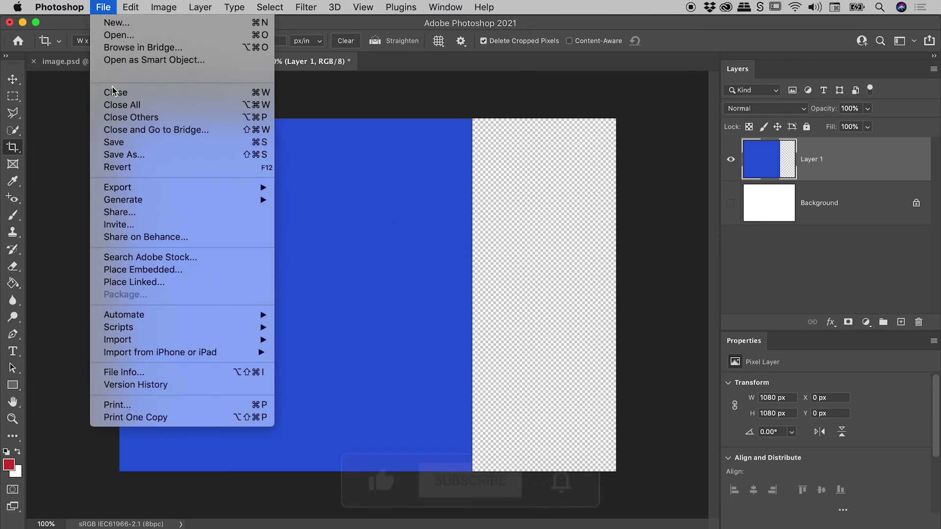
click(120, 167)
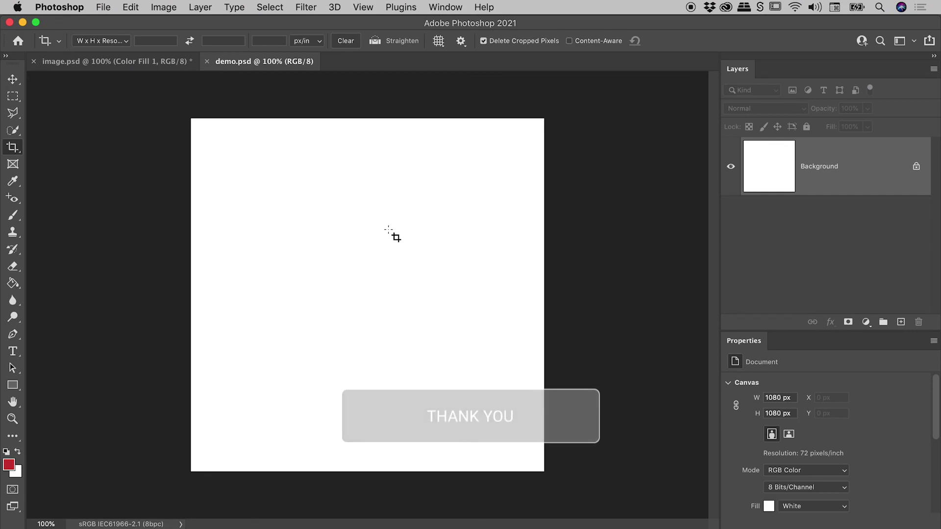
click(866, 322)
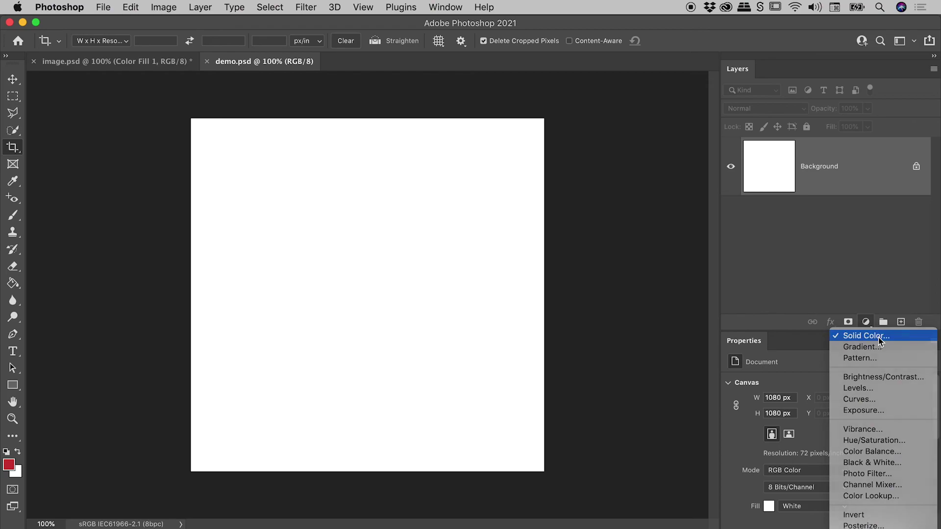
click(878, 338)
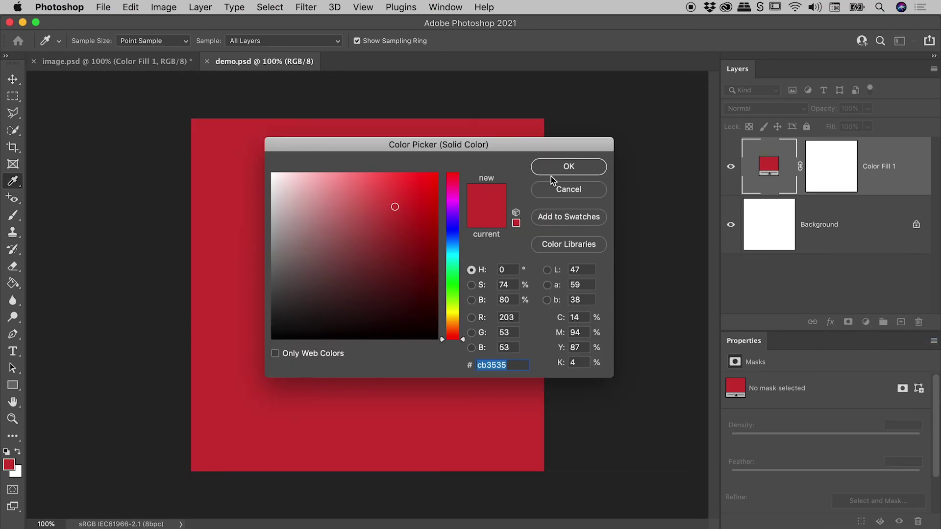
click(566, 167)
key(c)
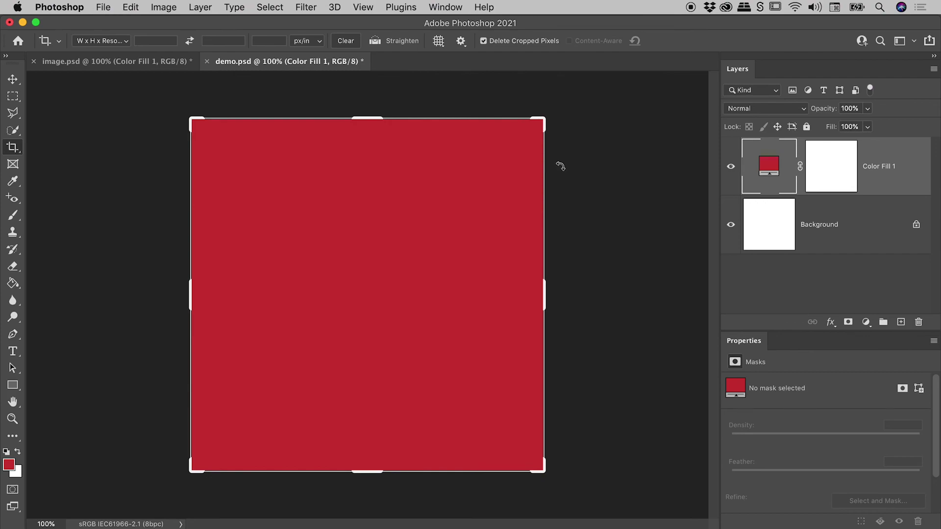
key(v)
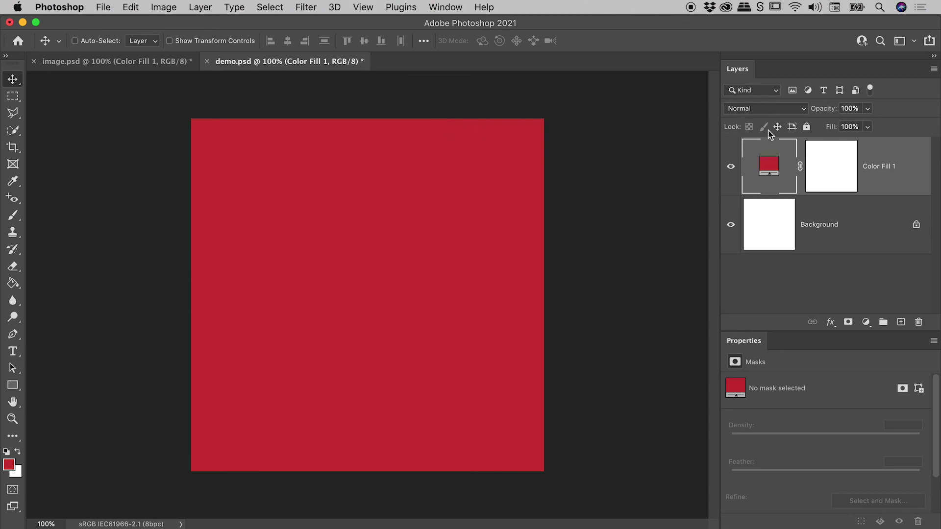
Recolour demo.psd's Color Fill 1 to deep blue (181cbc), then select its layer mask.
double_click(768, 170)
drag(443, 210, 443, 228)
click(413, 221)
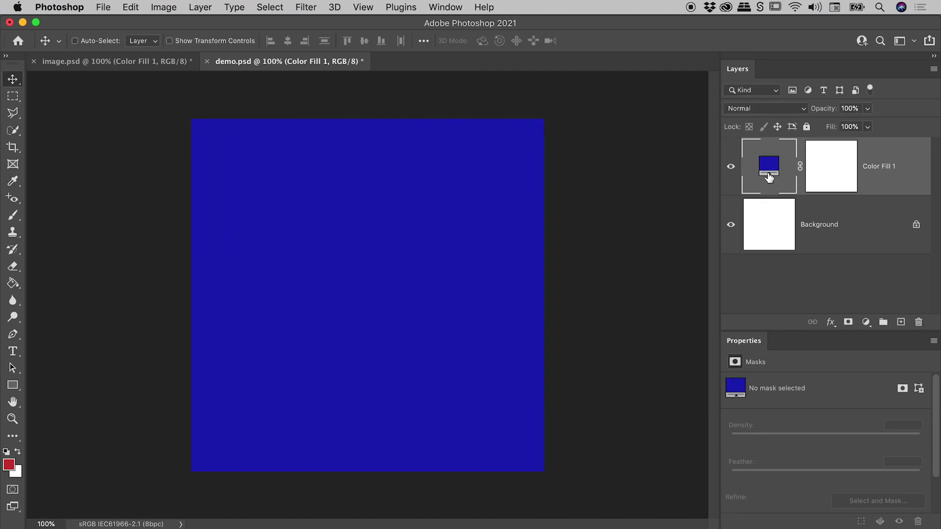
click(831, 169)
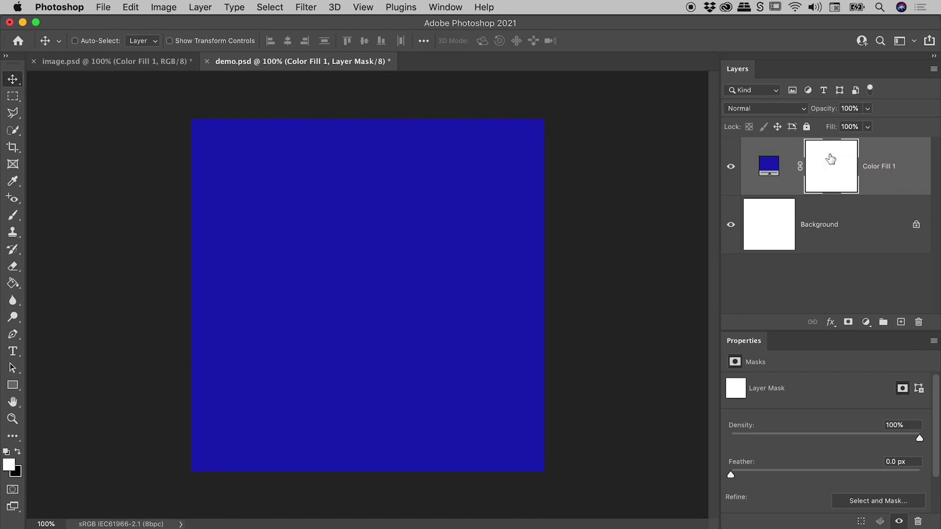
Delete the layer mask from Color Fill 1, leaving only the blue fill.
drag(823, 172, 920, 319)
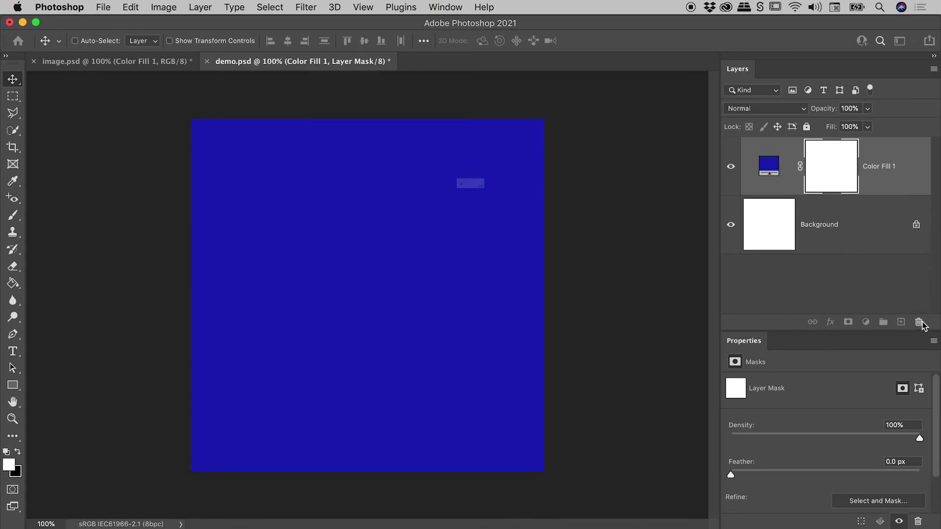
click(589, 214)
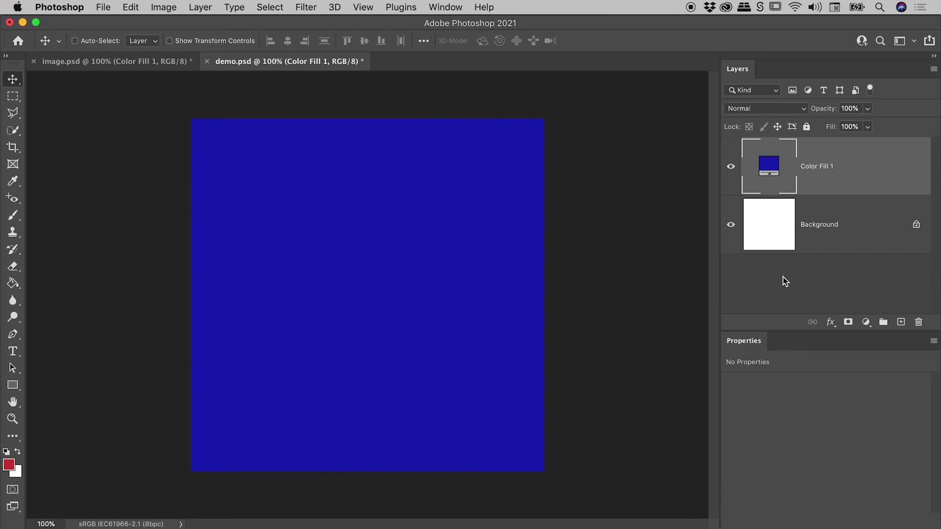
Crop-extend the canvas's right edge to 1240 px wide so the blue fill covers it.
key(c)
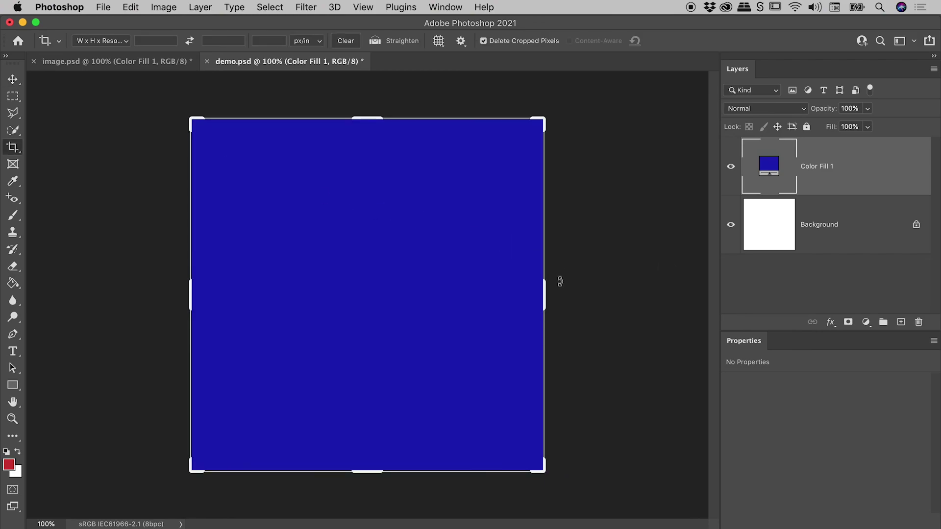
drag(545, 295, 617, 297)
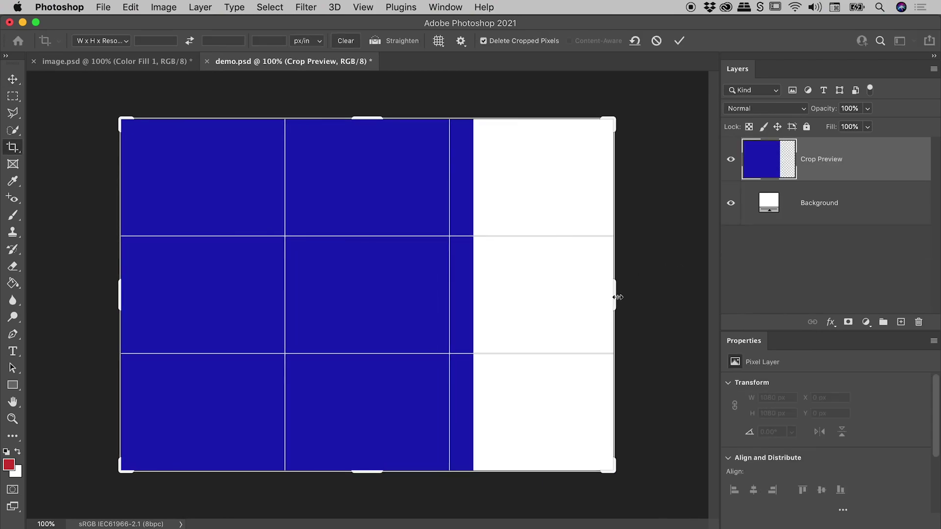
click(679, 42)
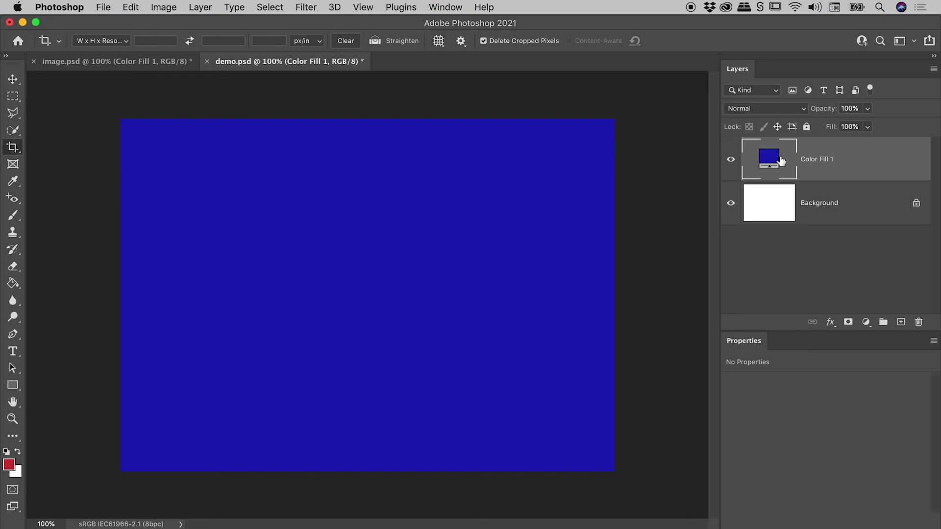
In image.psd, delete the existing Color Fill 1 layer from the lantern photo.
click(117, 61)
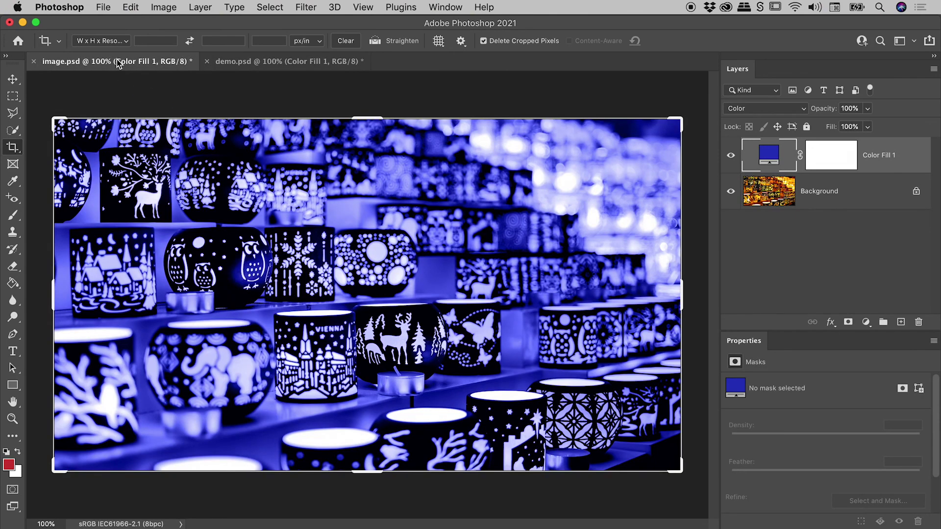
click(858, 250)
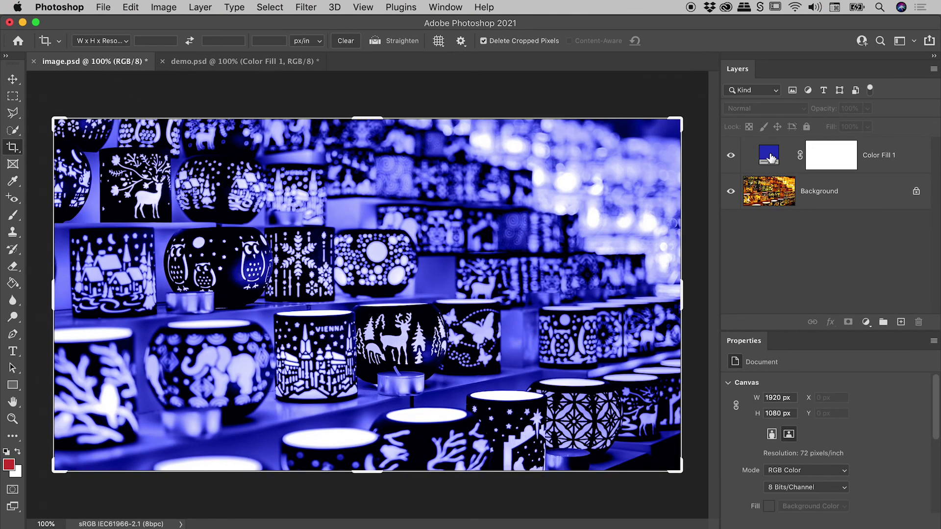
drag(891, 161, 920, 321)
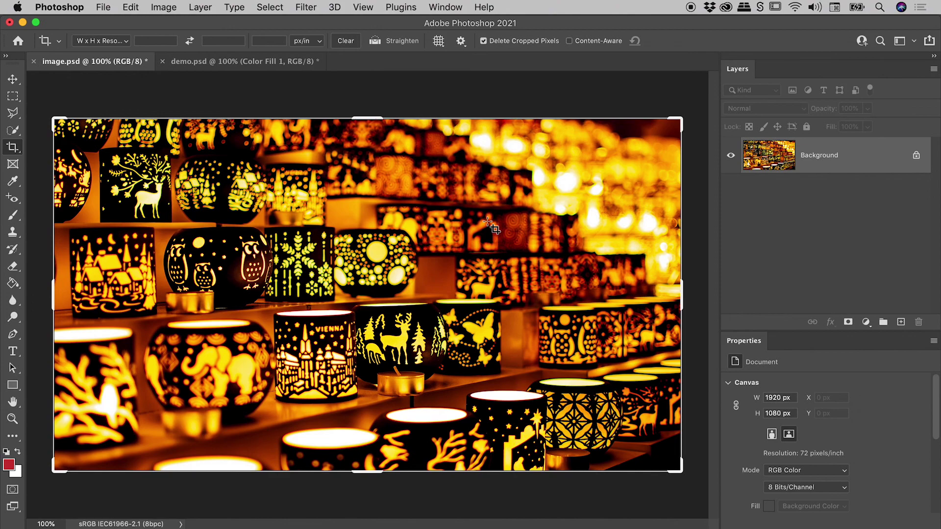
Add a new blue Solid Color fill layer over the lantern photo.
key(v)
click(866, 322)
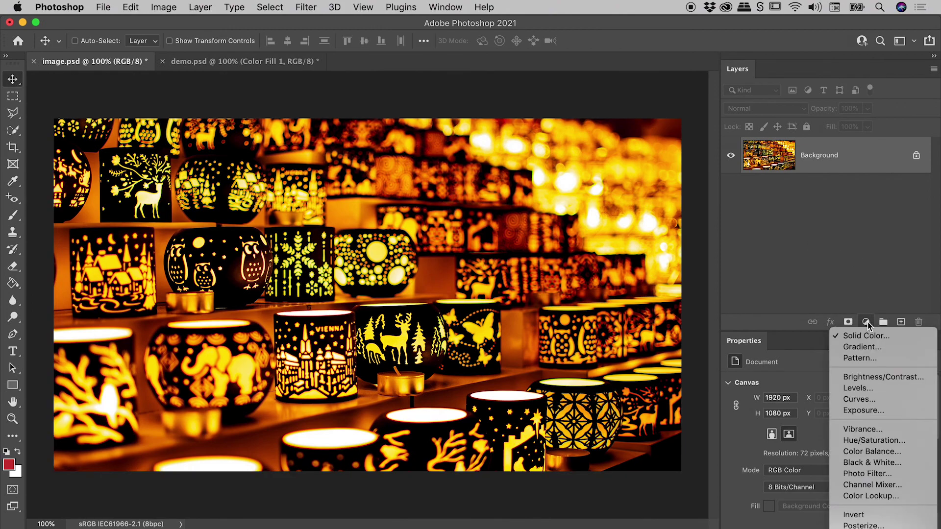
click(866, 335)
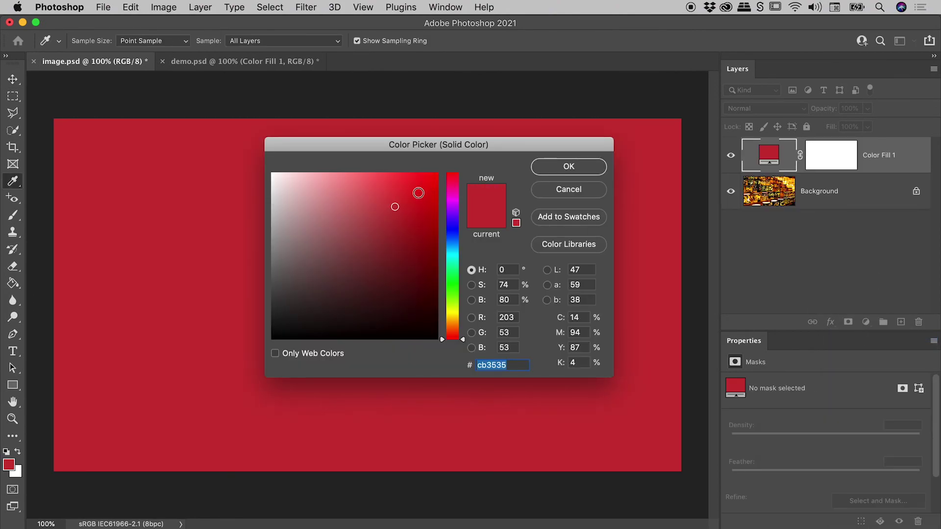
click(454, 240)
click(566, 167)
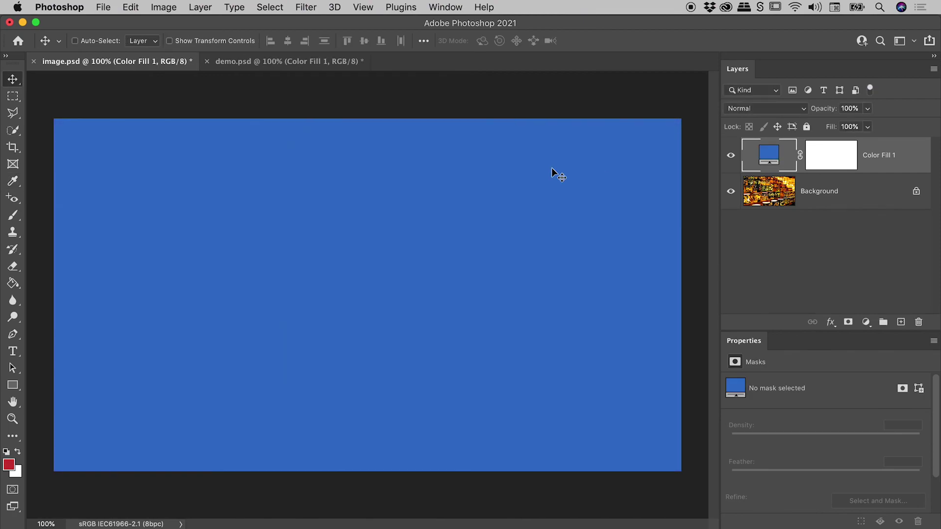
Change the fill layer's colour to dark blue 1551a4.
double_click(768, 157)
click(417, 232)
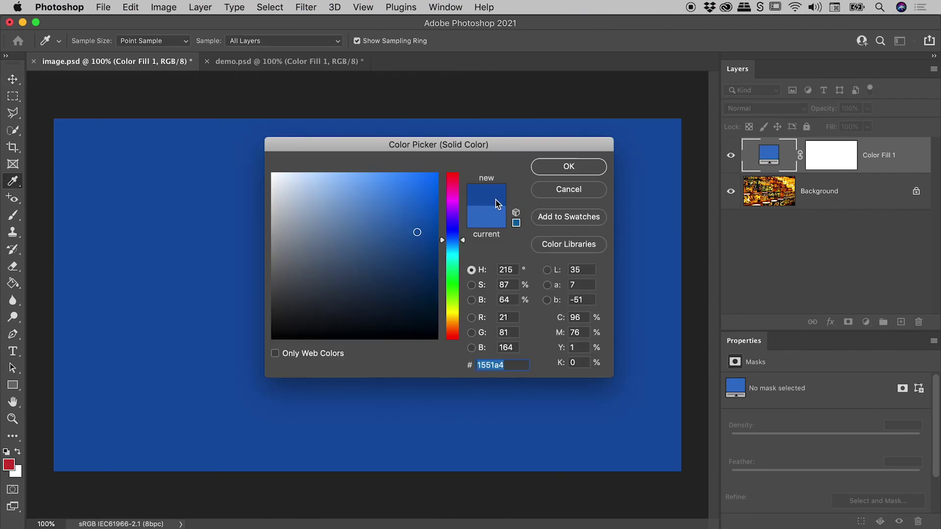
click(547, 169)
scroll(525, 220, down, 5)
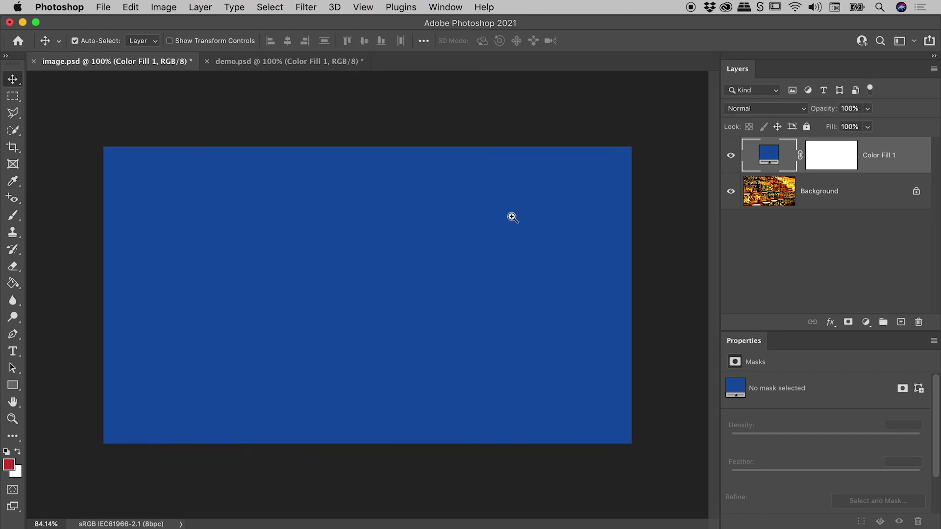
key(c)
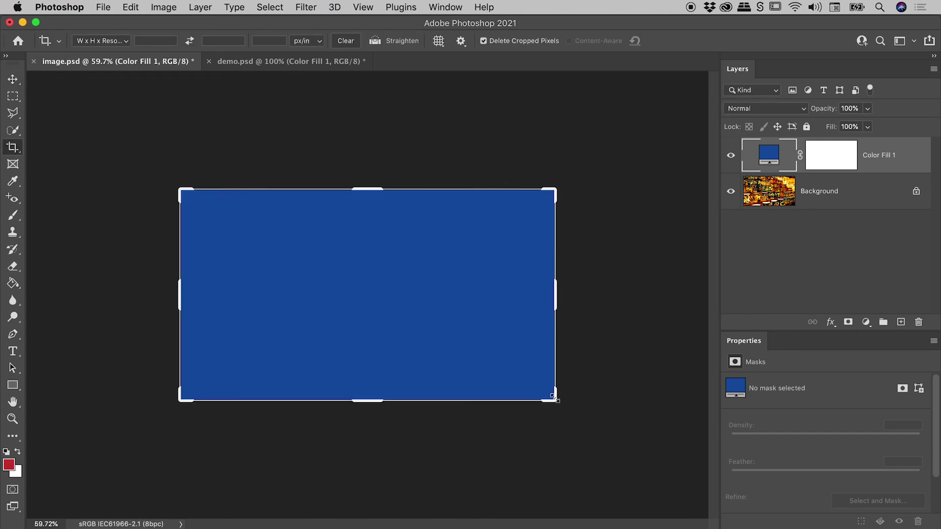
Drag the bottom-right crop handle outward and commit, enlarging image.psd's canvas under the blue fill.
drag(553, 401, 611, 440)
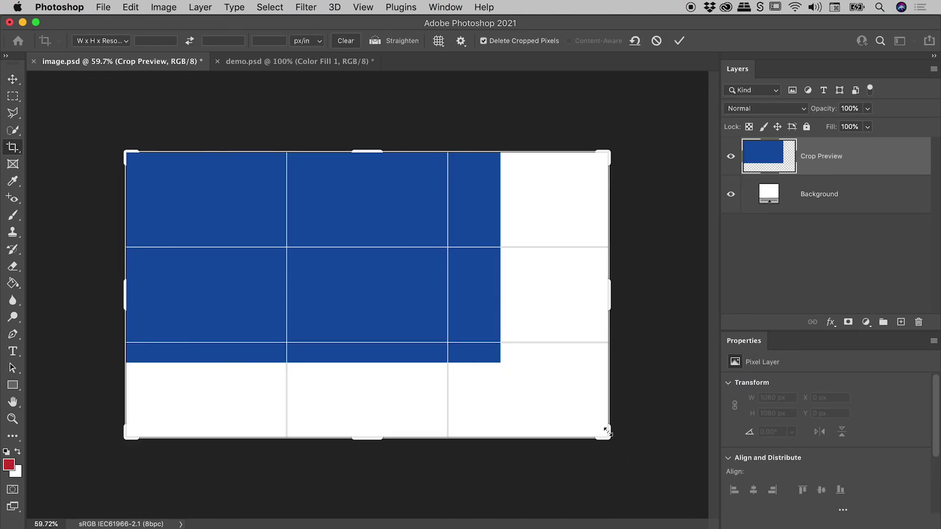
click(666, 41)
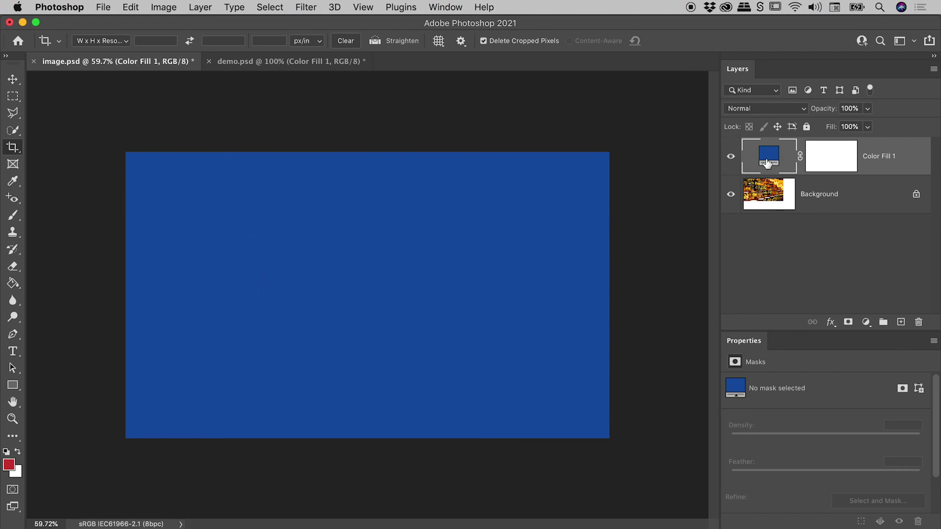
click(731, 156)
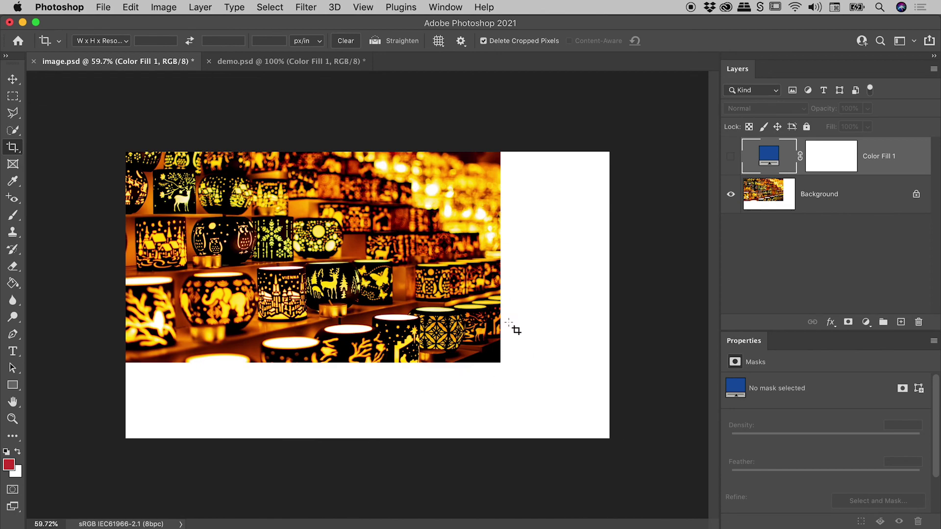
click(731, 156)
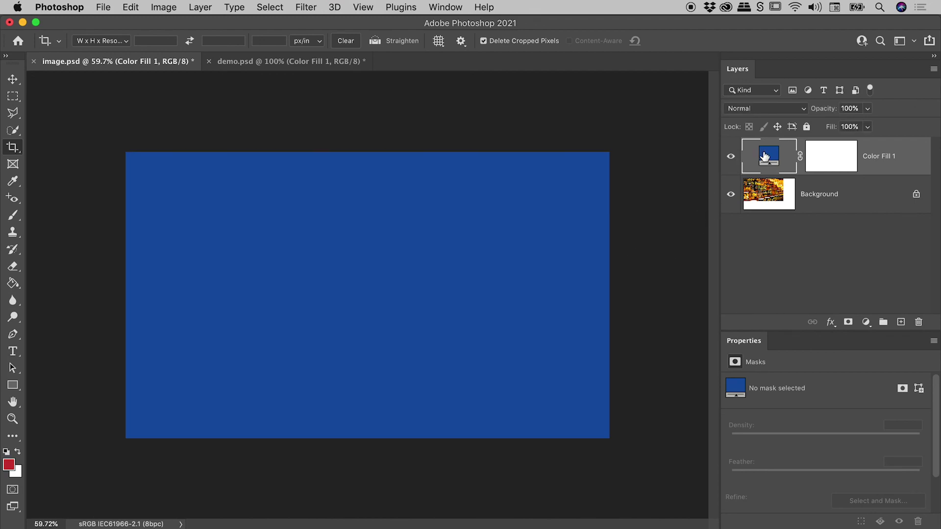